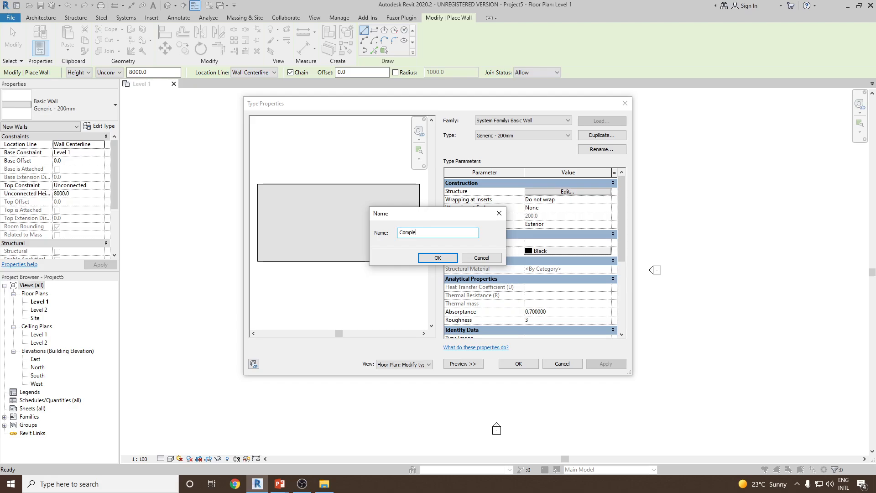
Name the duplicated wall type "Complex Wall 220mm" and open its structure for editing
type("x Wall 220mm")
left_click(434, 260)
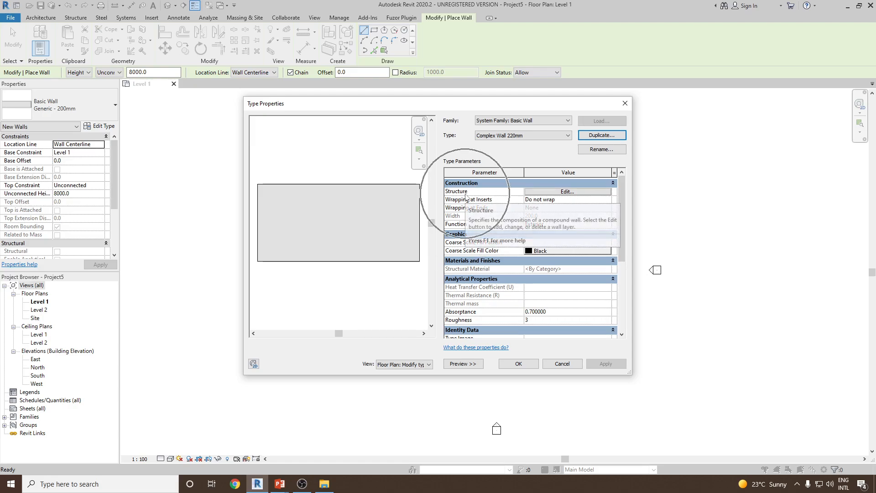
left_click(568, 191)
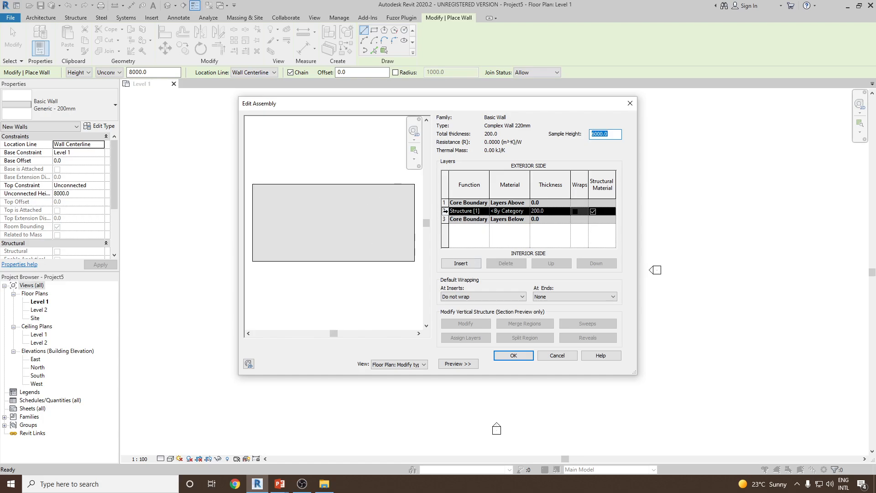
Insert two new layers above the existing structure layer, inside the core boundary
left_click(445, 211)
left_click(470, 265)
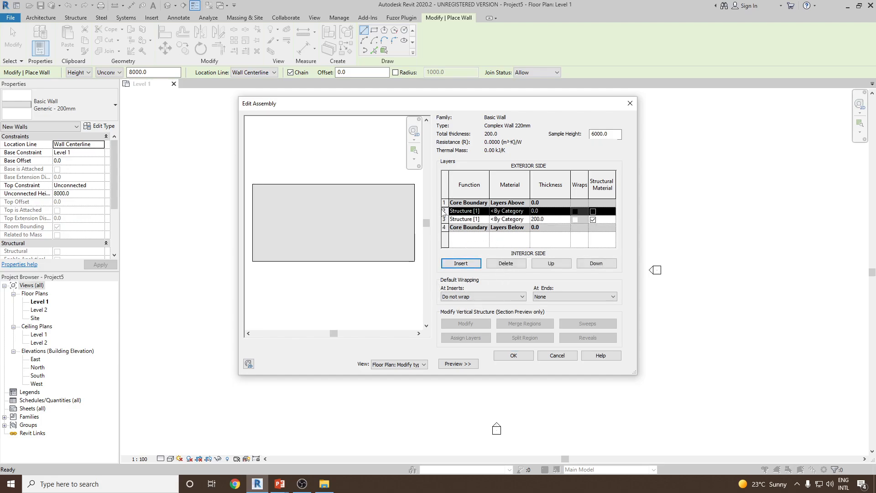
left_click(465, 264)
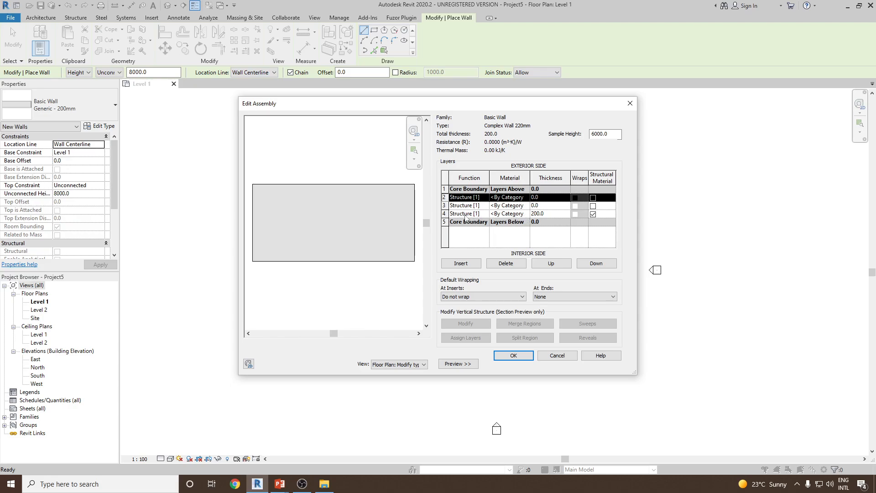
Assign the Brick, Common material to the 200 mm structure layer
left_click(524, 214)
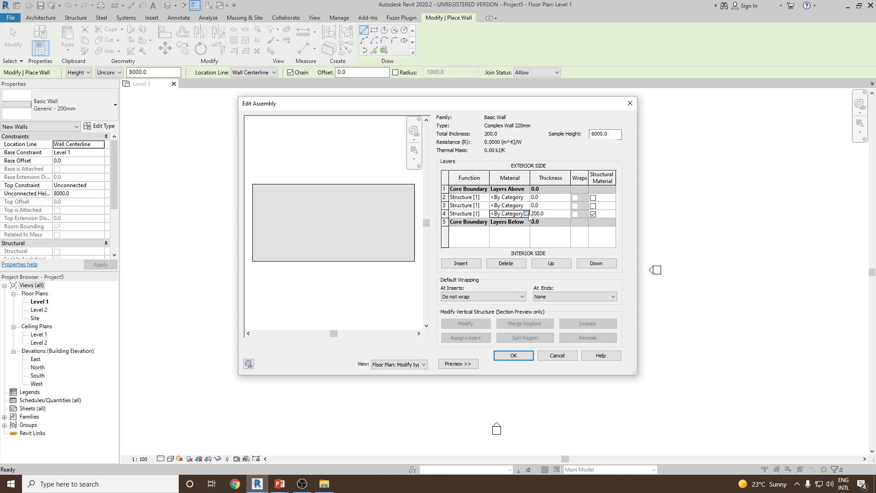
left_click(526, 214)
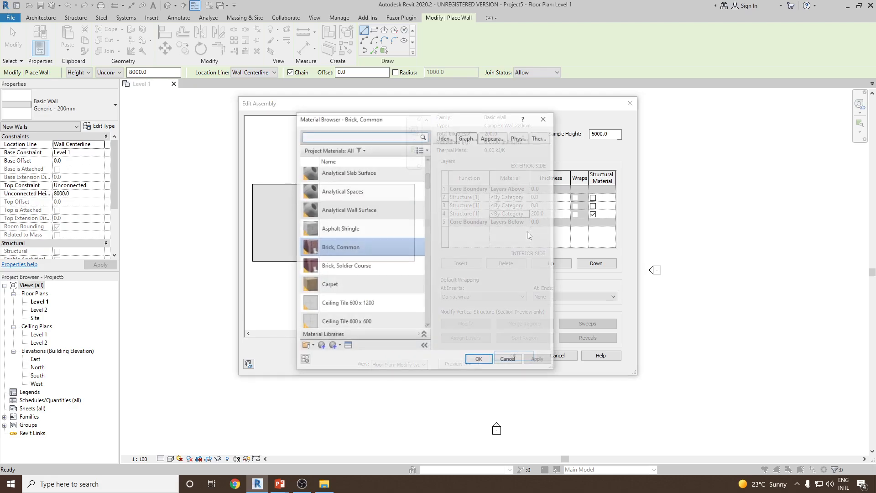
double_click(356, 253)
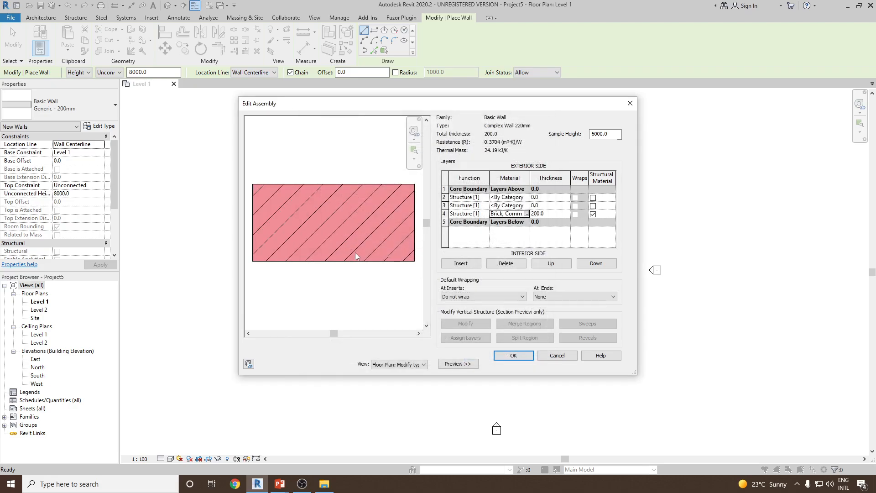
Set the function of layer 3 to Finish 1 [4] and of layer 2 to Finish 2 [5]
left_click(474, 205)
left_click(485, 205)
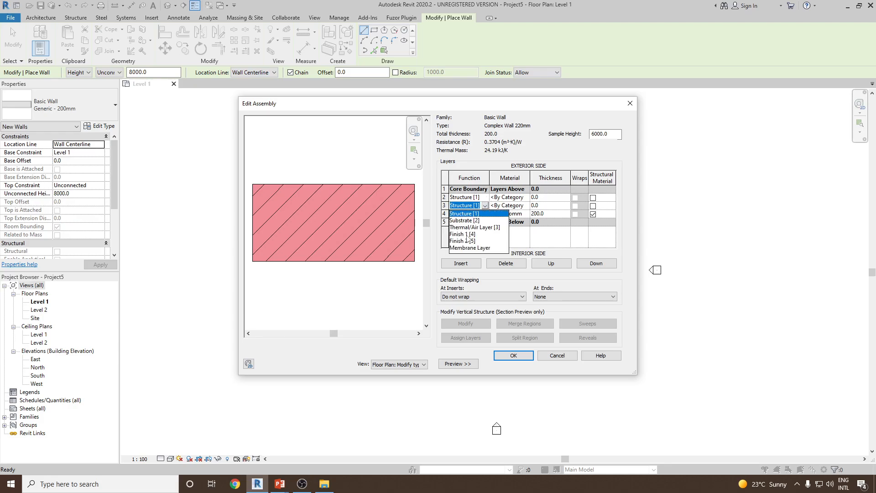
left_click(466, 235)
left_click(474, 197)
left_click(484, 197)
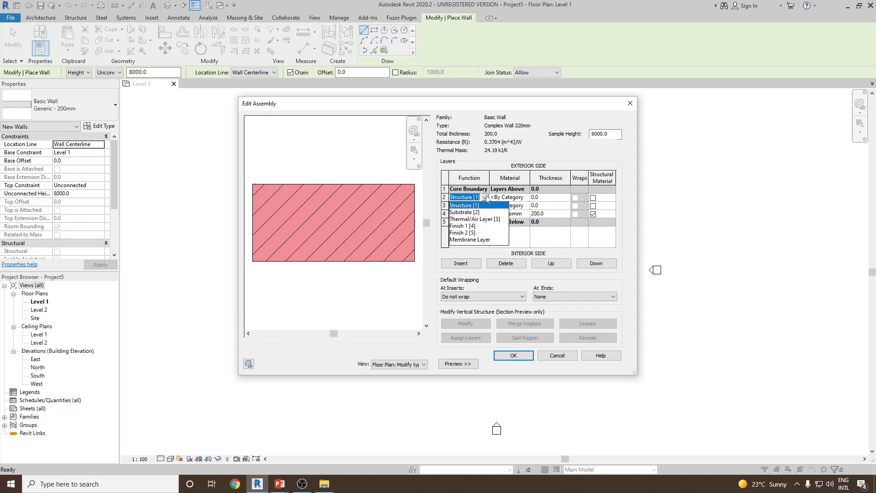
left_click(471, 233)
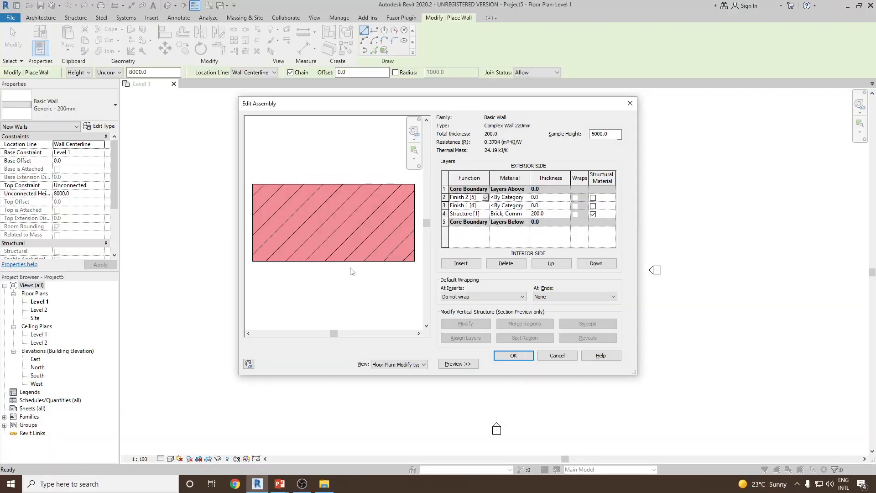
Give the Finish 1 layer the Wood - Stained material and a thickness of 10 mm
left_click(464, 207)
left_click(527, 207)
left_click(527, 207)
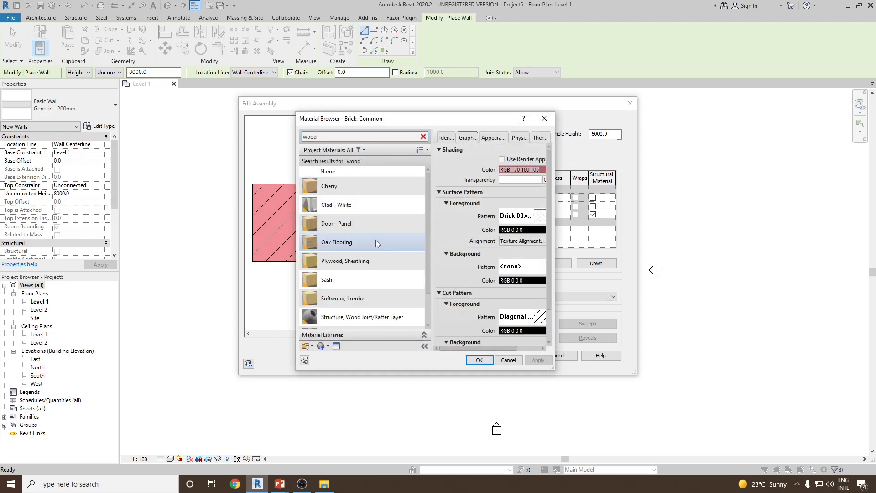
scroll(367, 275, "down", 1)
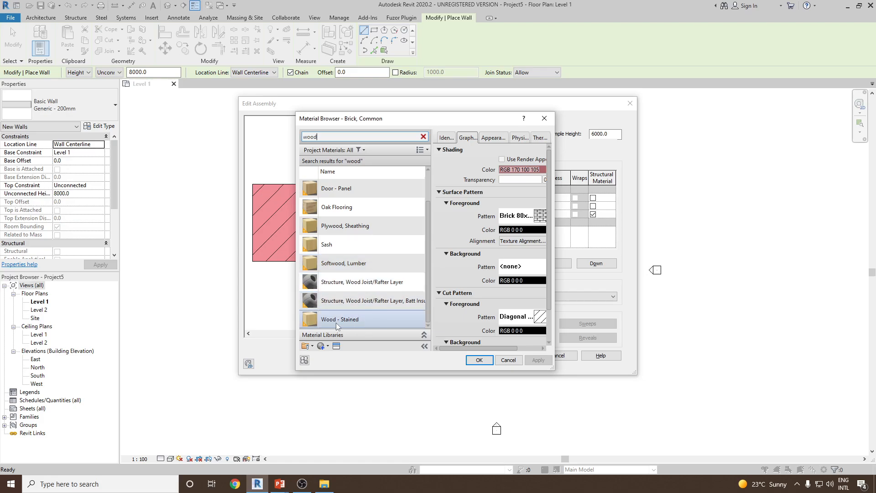
left_click(368, 321)
left_click(479, 360)
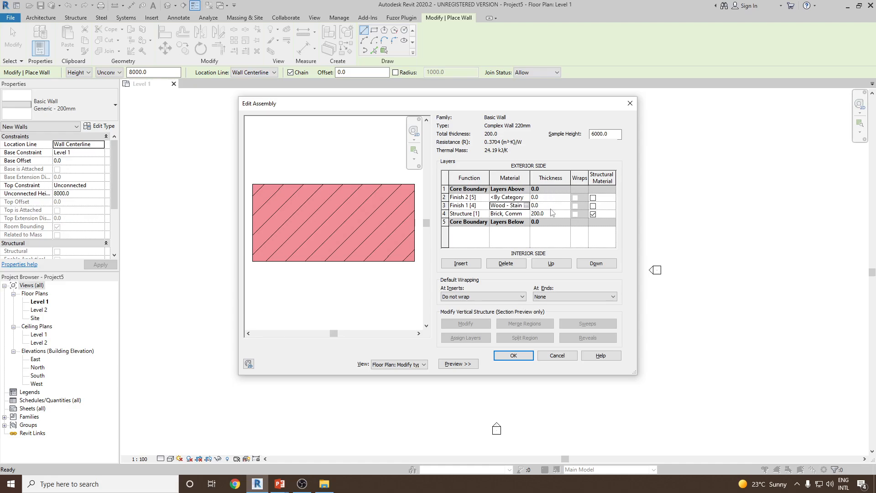
left_click(550, 208)
Move the Finish 1 layer outside the core on the exterior side and the Finish 2 layer outside it on the interior side
left_click(445, 205)
left_click(552, 264)
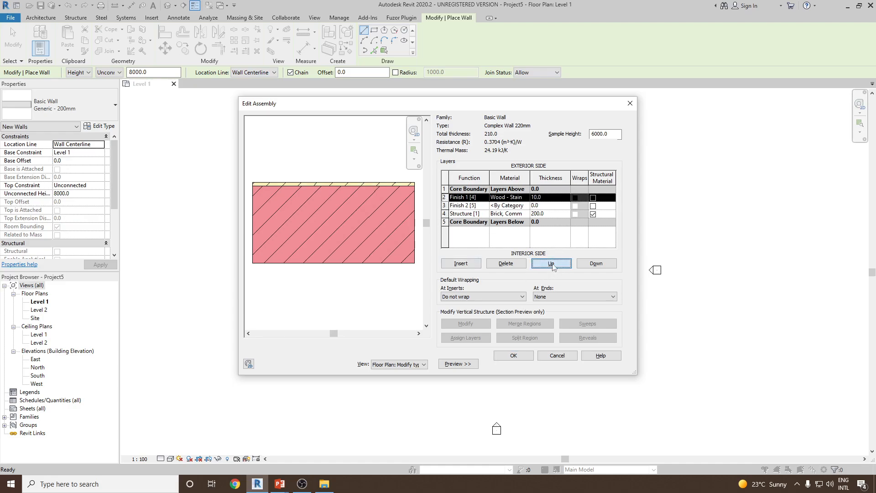
left_click(553, 265)
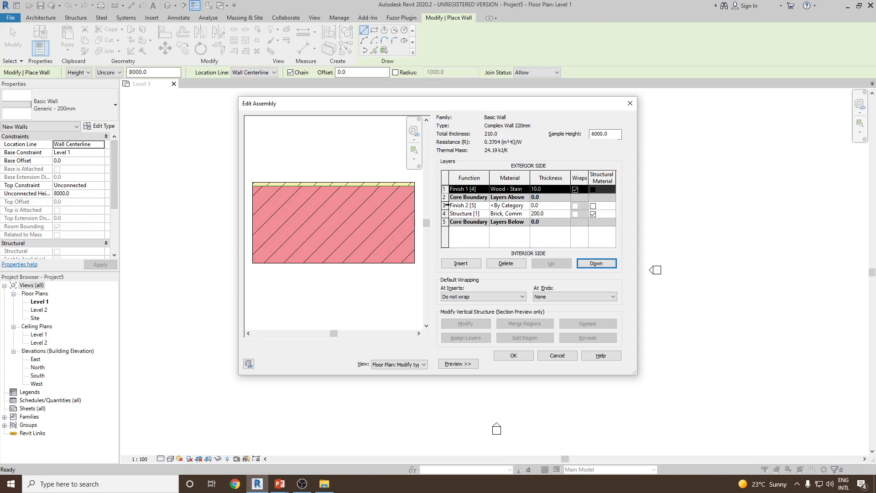
left_click(445, 205)
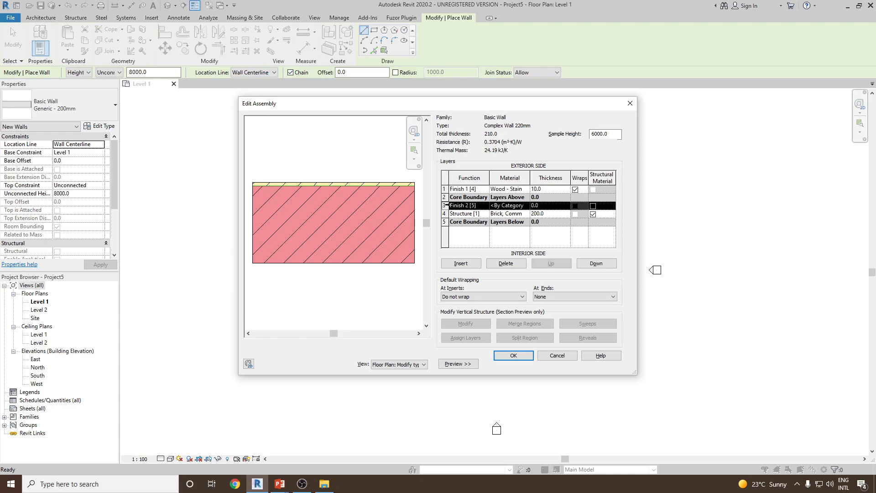
left_click(603, 265)
left_click(603, 265)
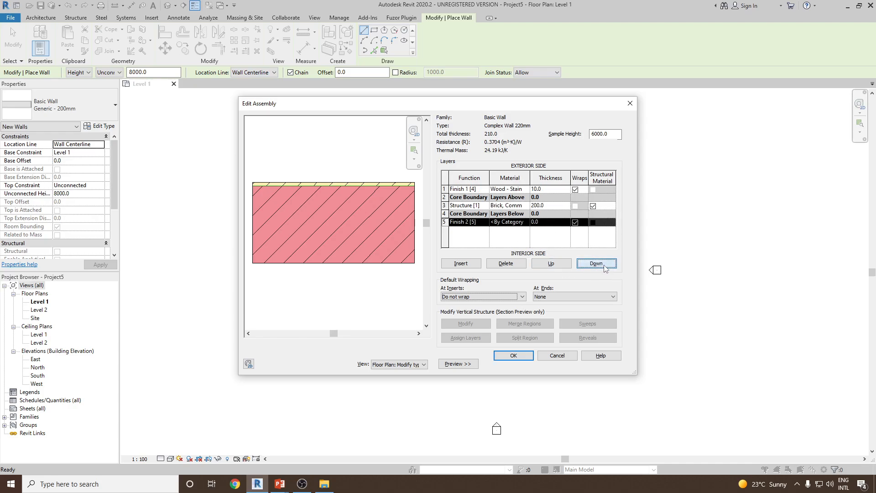
Search the materials for "gyp" and assign Gypsum Wall Board to the Finish 2 layer
left_click(527, 223)
left_click(525, 222)
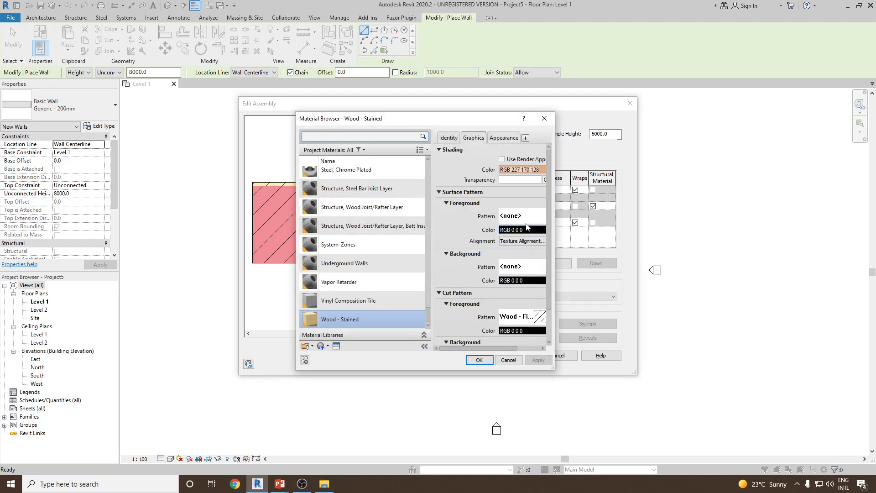
left_click(370, 137)
type("gype")
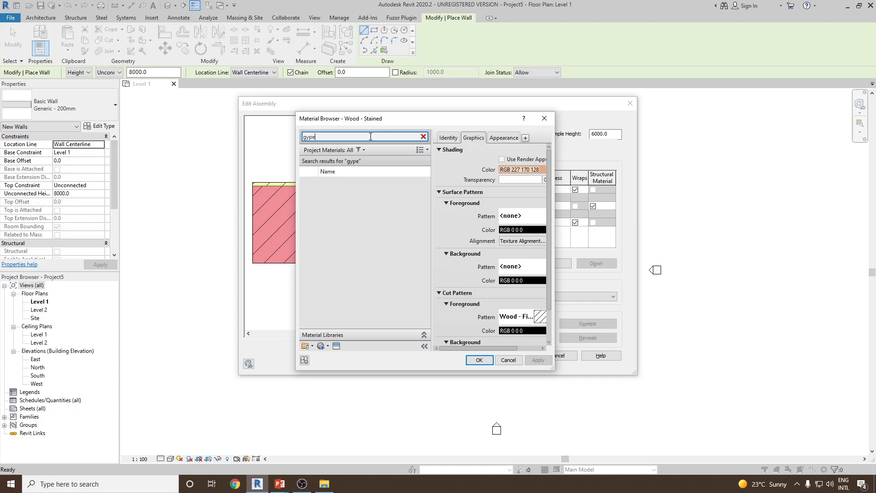
key("BackSpace")
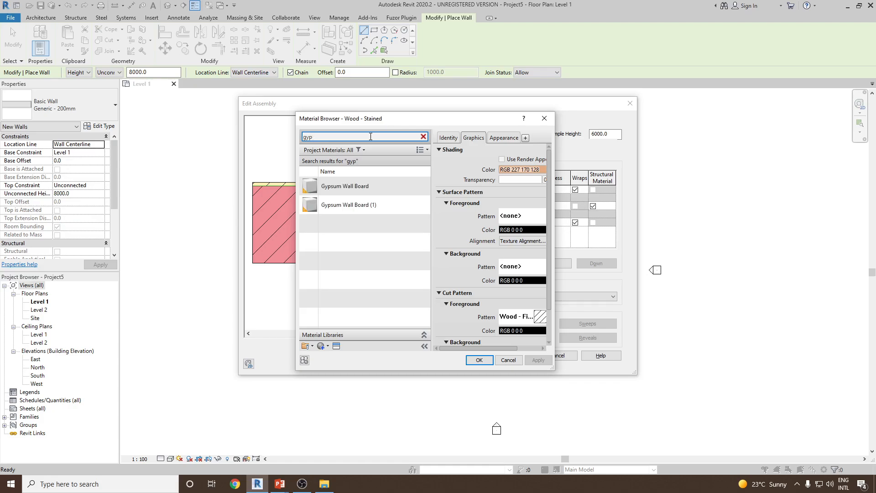
left_click(371, 192)
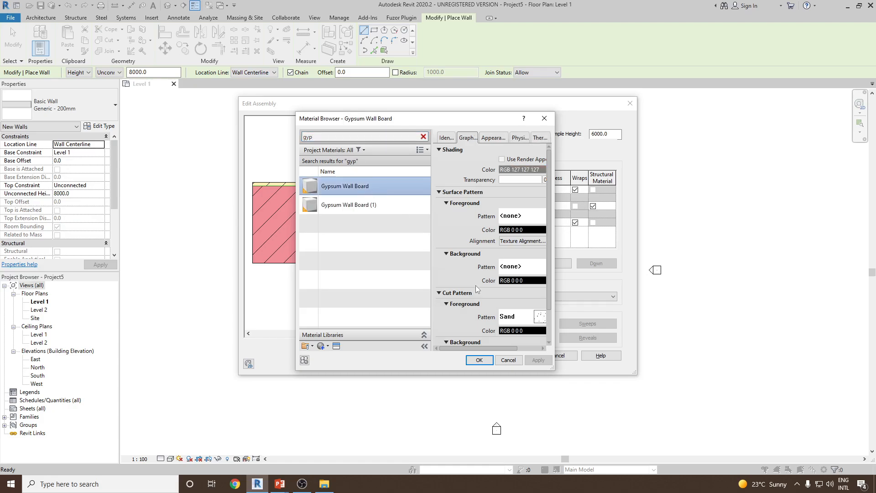
left_click(478, 359)
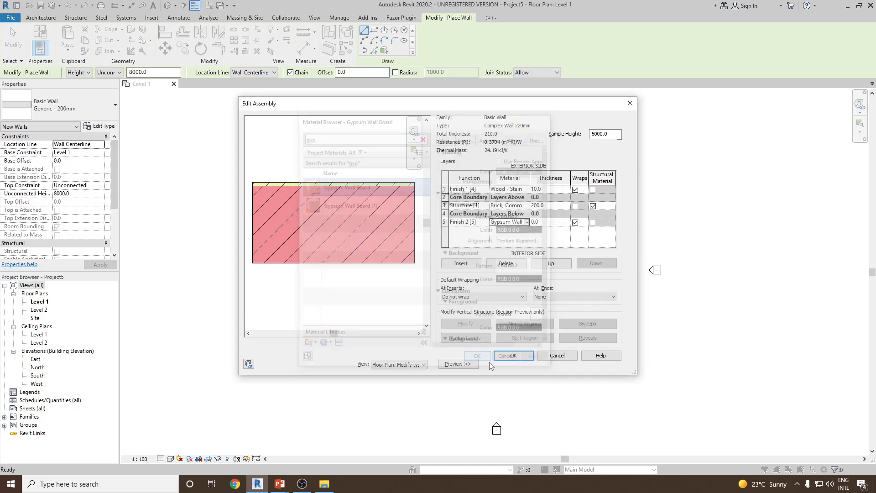
Set the Finish 2 layer's thickness to 10 mm and accept the wall assembly and type properties
left_click(557, 223)
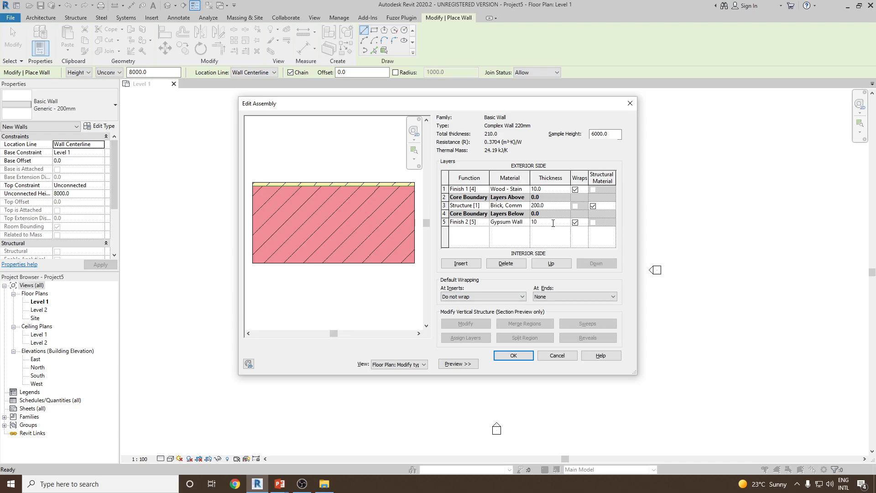
key("Return")
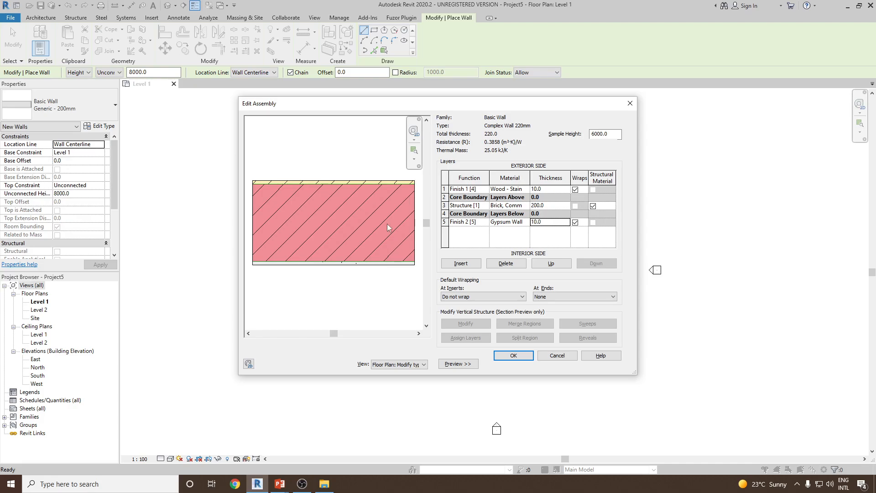
left_click(513, 355)
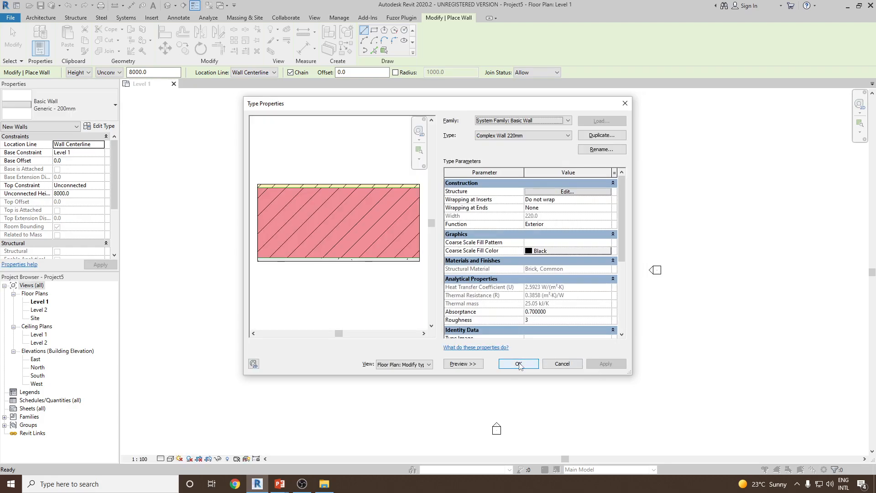
left_click(518, 363)
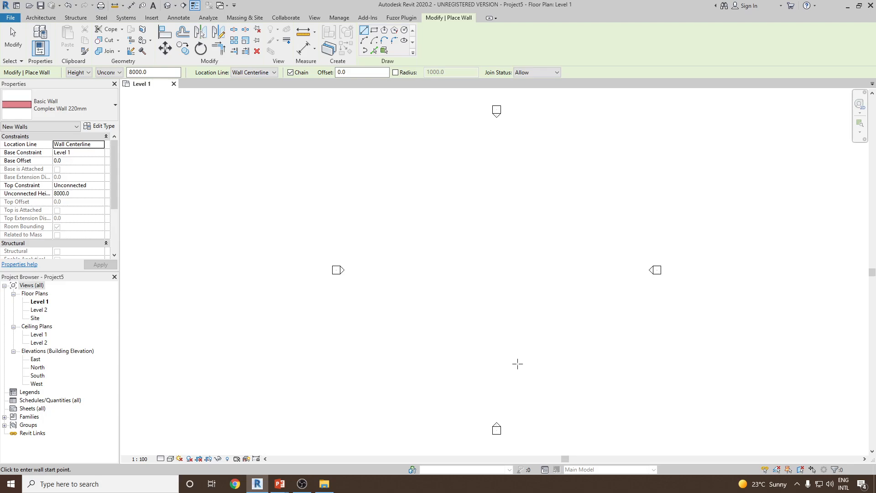
Draw a horizontal Complex Wall 220mm segment 4000 mm long in the middle of the Level 1 plan, and end wall placement
scroll(499, 260, "up", 5)
left_click(415, 278)
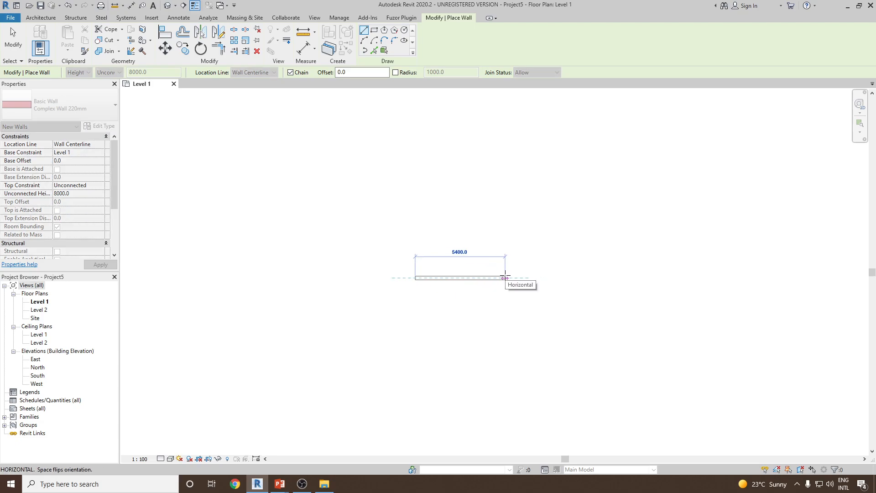
type("4000")
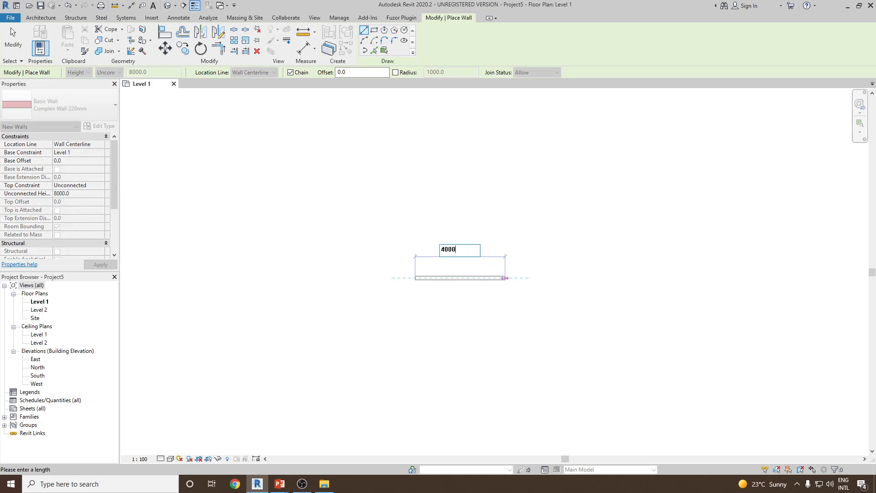
key("Return")
right_click(566, 224)
left_click(579, 232)
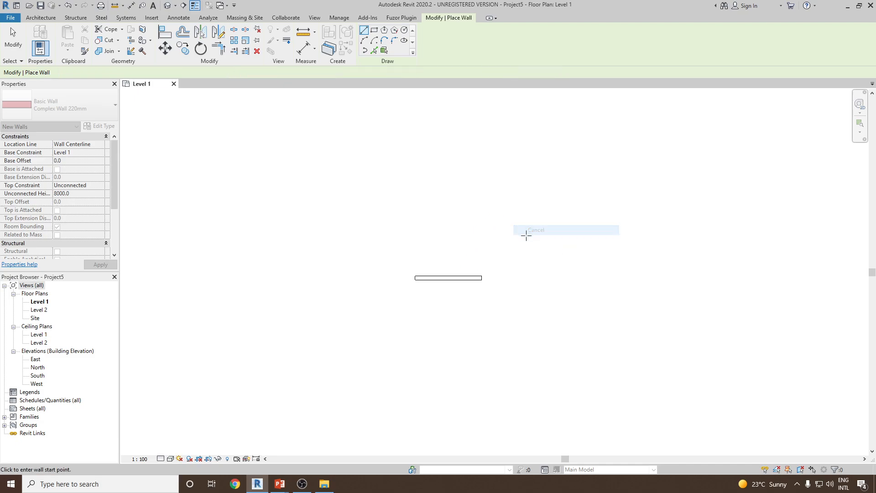
key("Escape")
Set the Level 1 plan's visual style to Consistent Colors
scroll(425, 286, "up", 2)
scroll(413, 269, "up", 4)
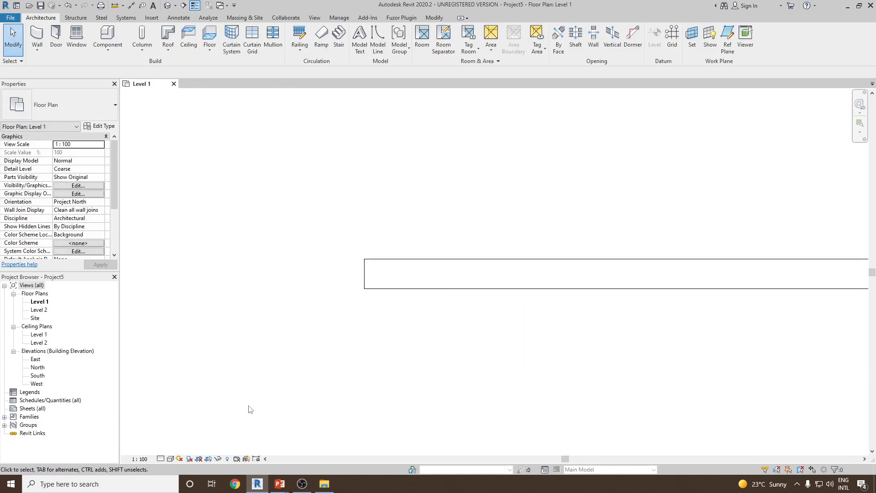
scroll(485, 339, "up", 1)
middle_click_drag(466, 320, 445, 345)
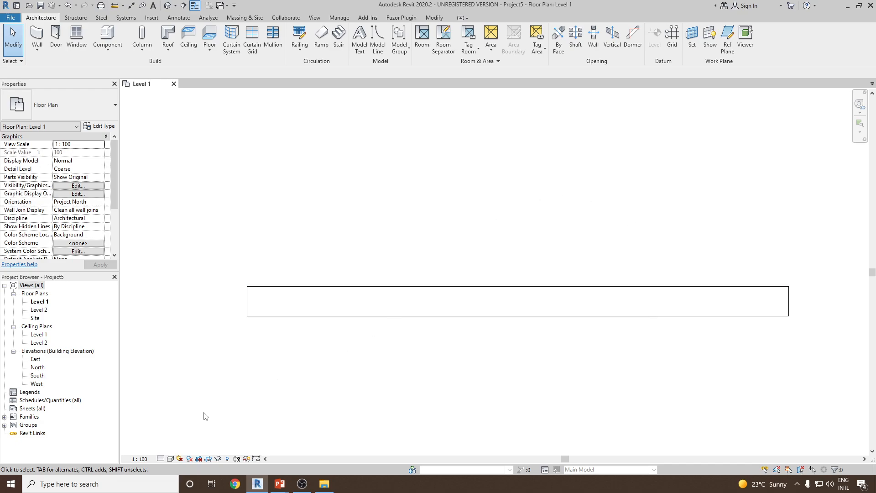
left_click(173, 460)
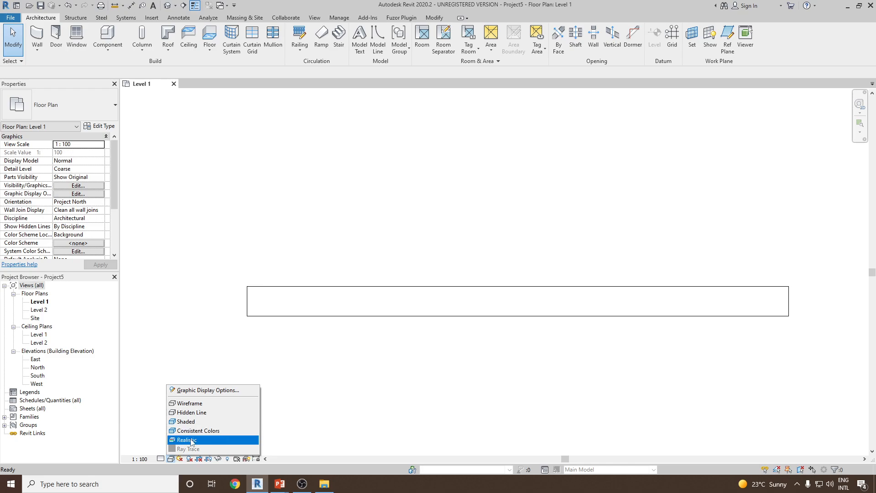
left_click(191, 431)
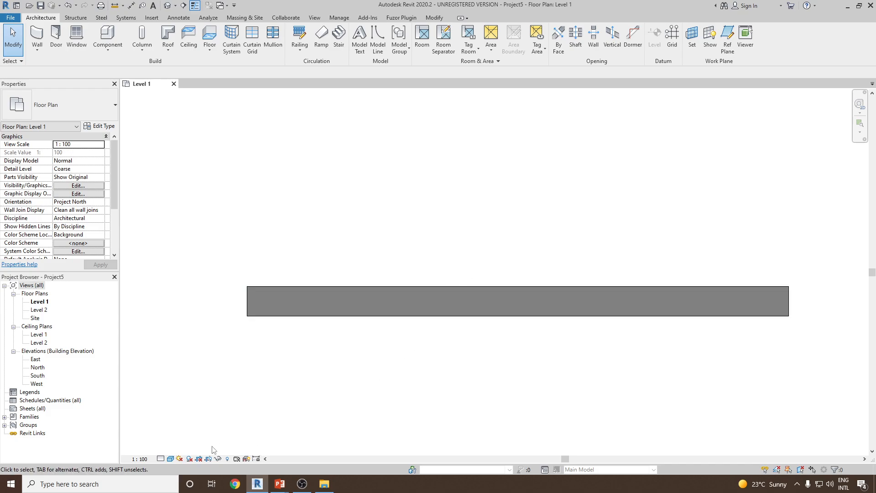
Set the plan's detail level to Fine and inspect the material layers at the wall's left end
left_click(160, 459)
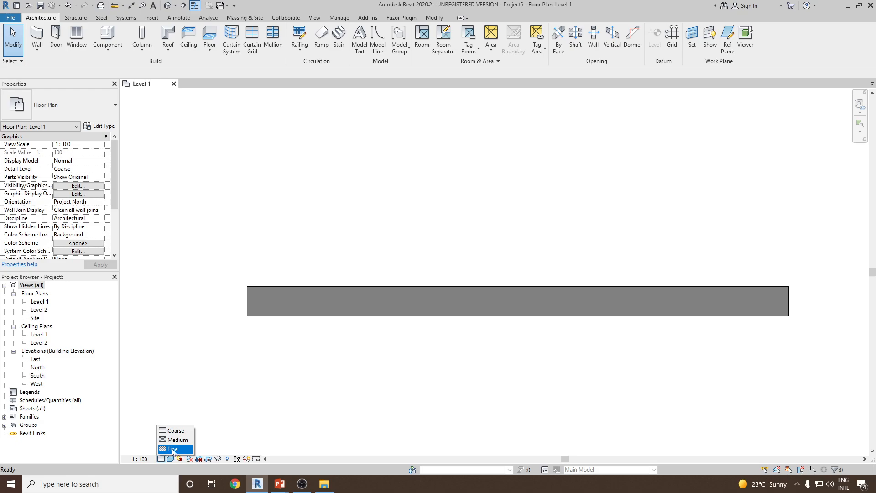
left_click(172, 449)
scroll(254, 302, "up", 3)
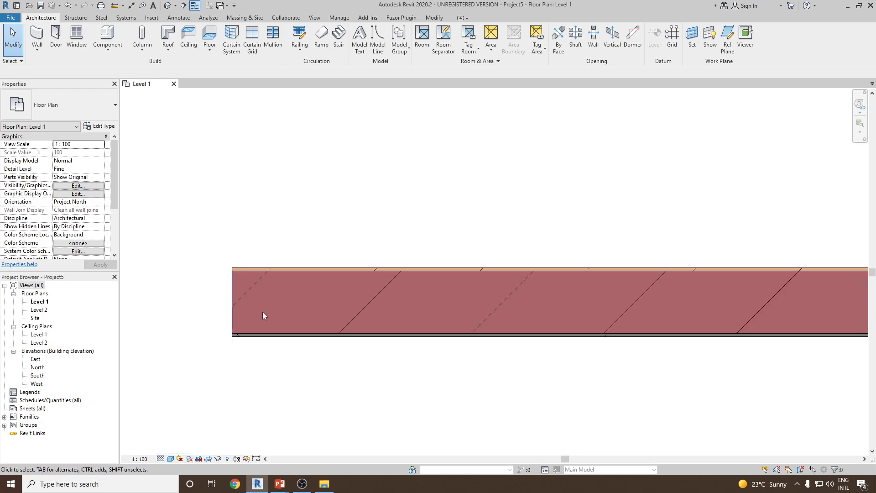
scroll(238, 276, "down", 2)
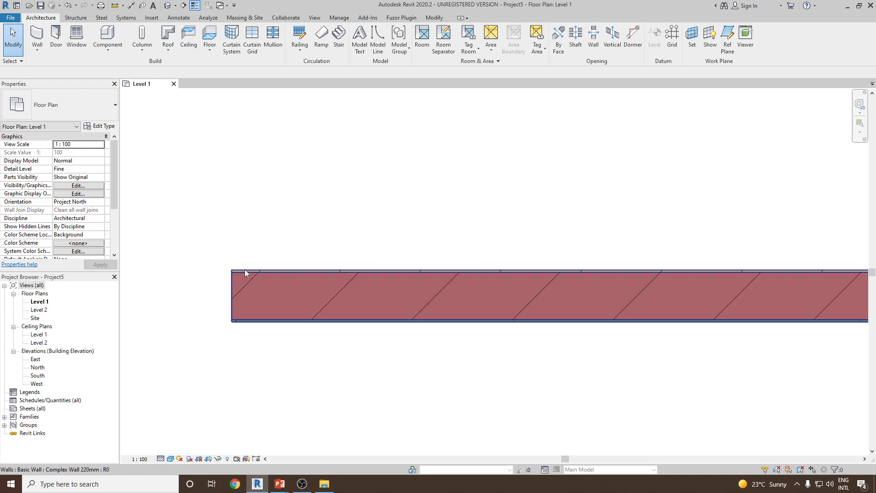
scroll(245, 270, "up", 2)
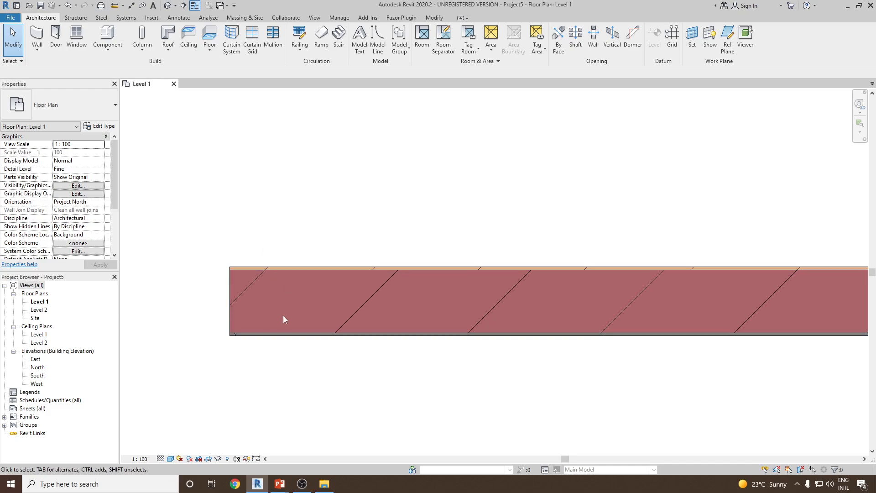